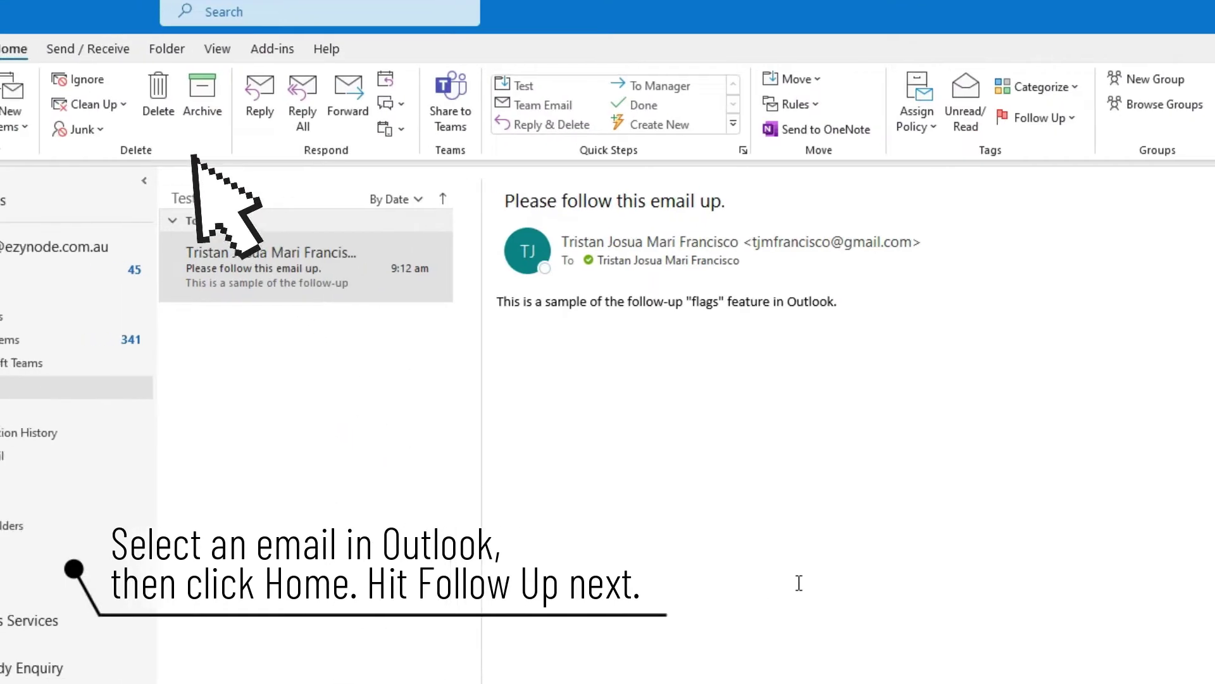
- Flag the sample email for follow-up Today, due Wednesday, 19 January 2022
left_click(739, 123)
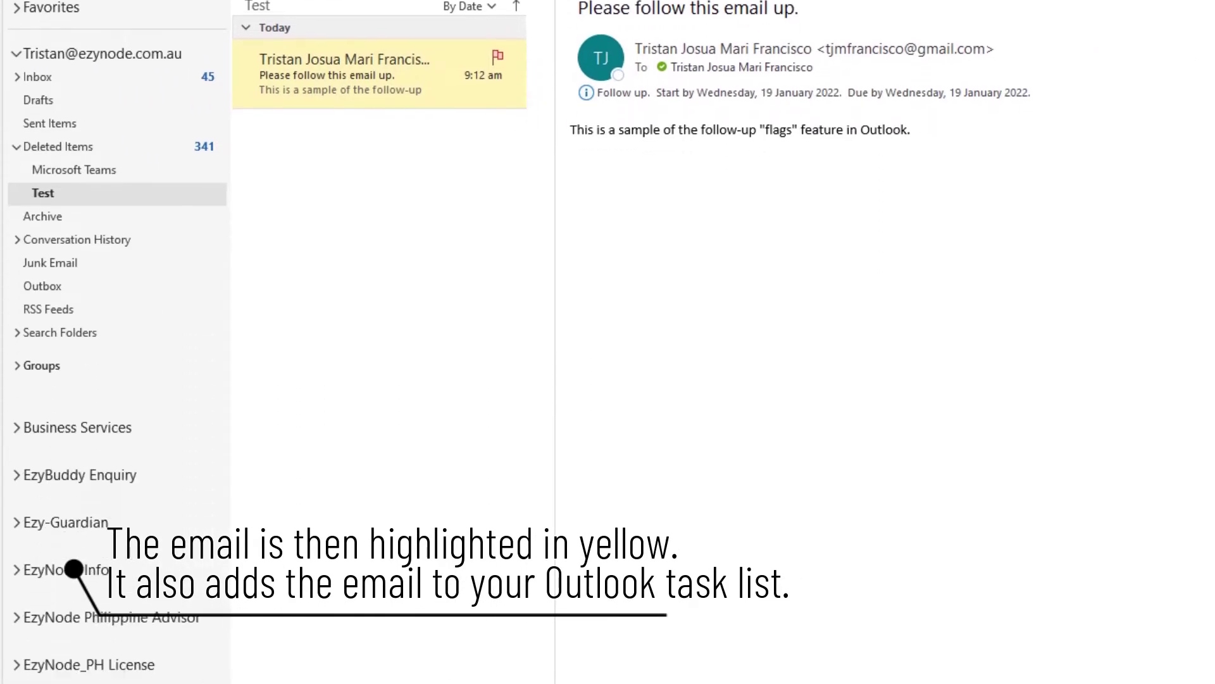
mouse_move(172, 638)
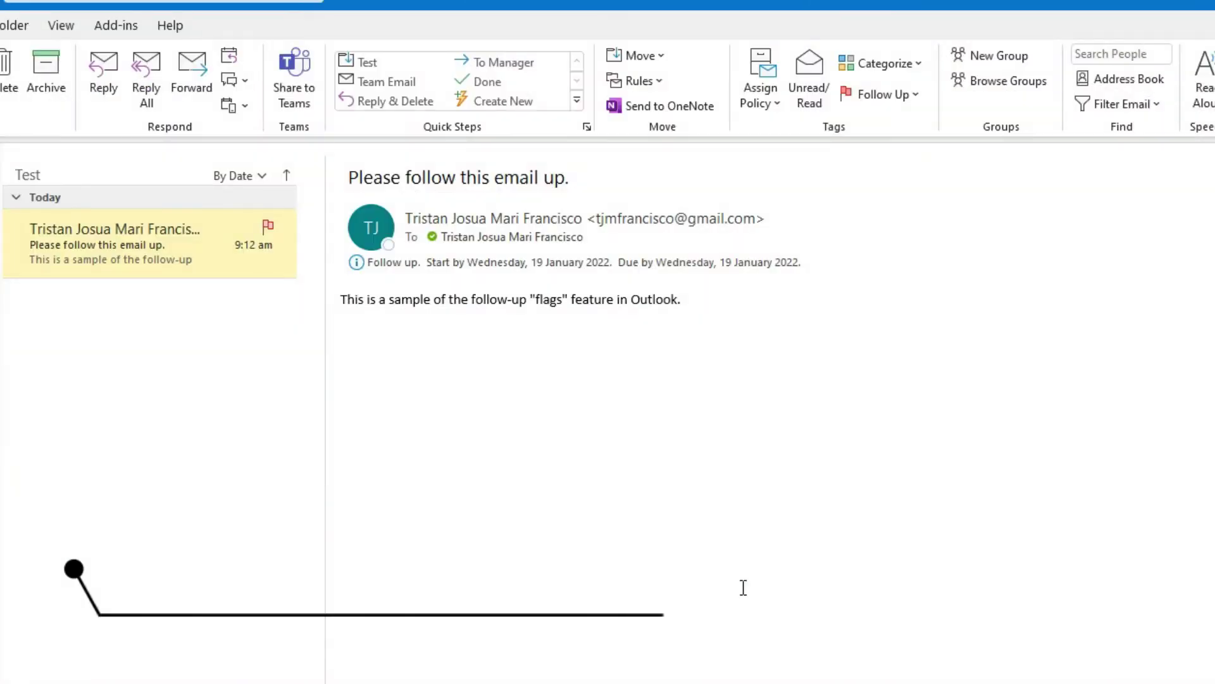
- Add a reminder to the flagged email, keeping the default 8:00 am on 19 January 2022
left_click(920, 101)
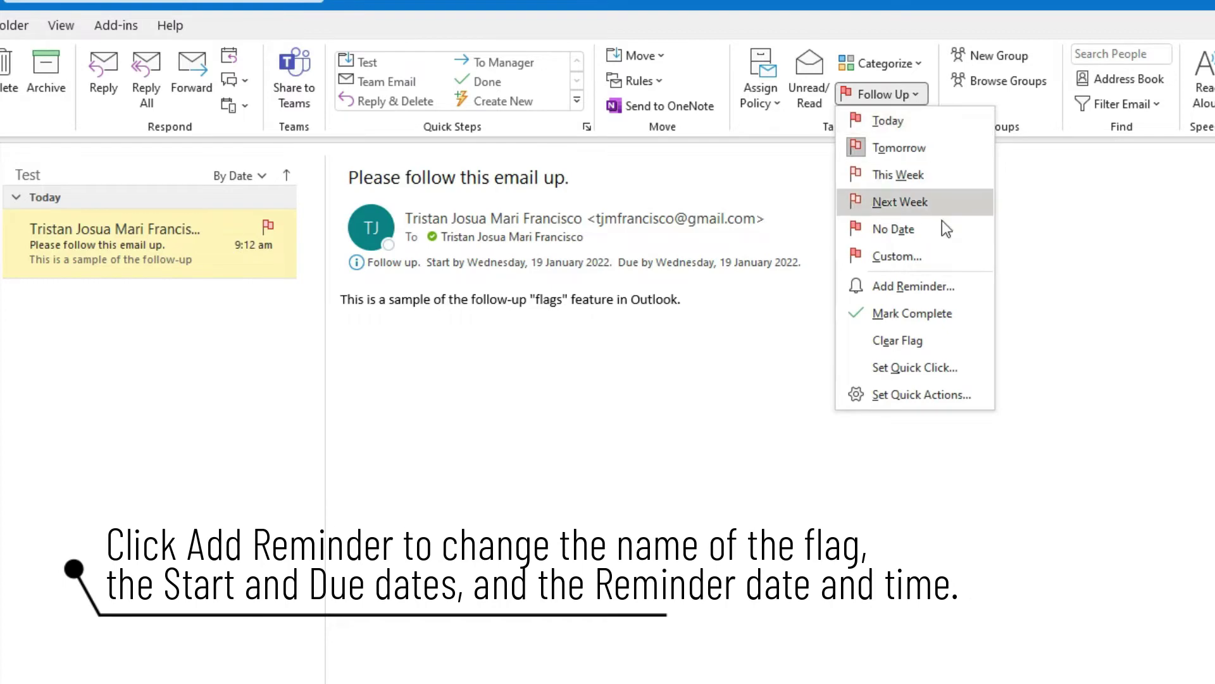
left_click(973, 286)
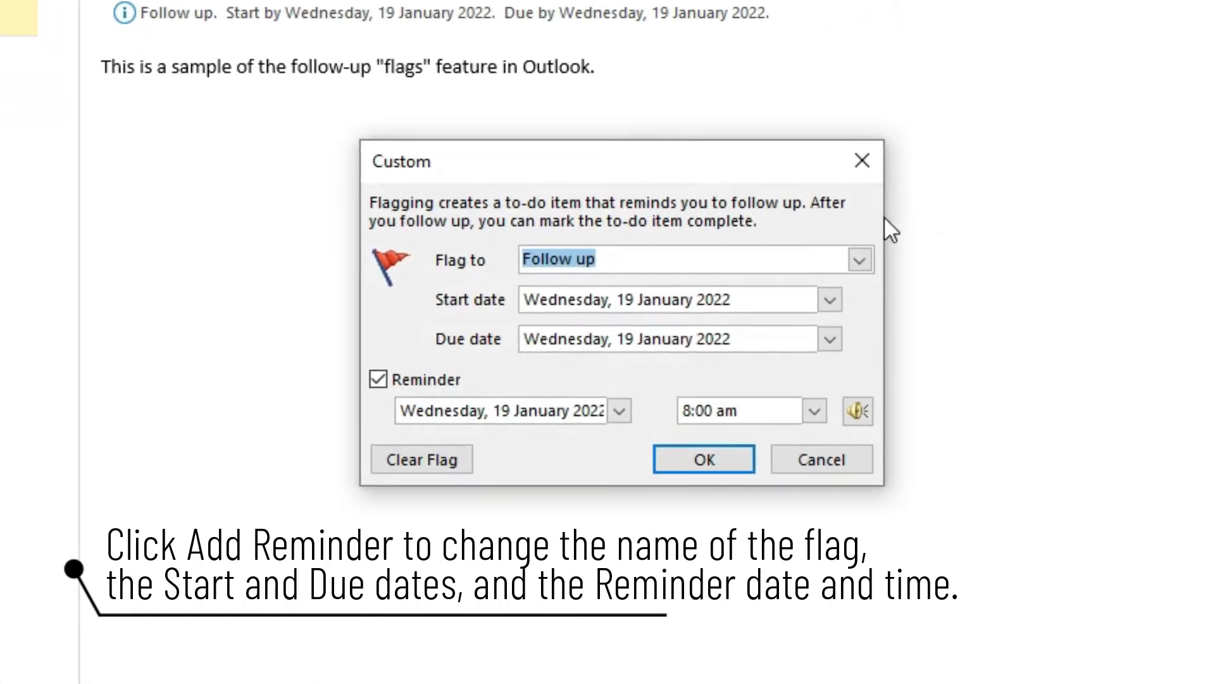
left_click(859, 260)
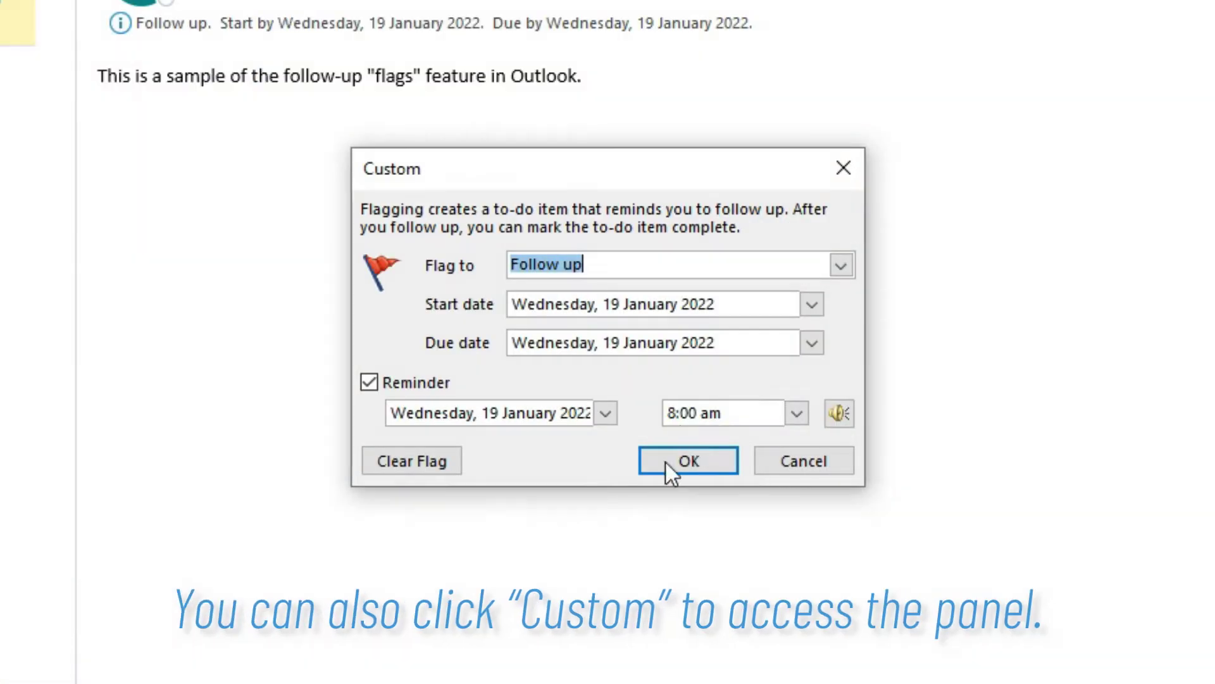
left_click(666, 462)
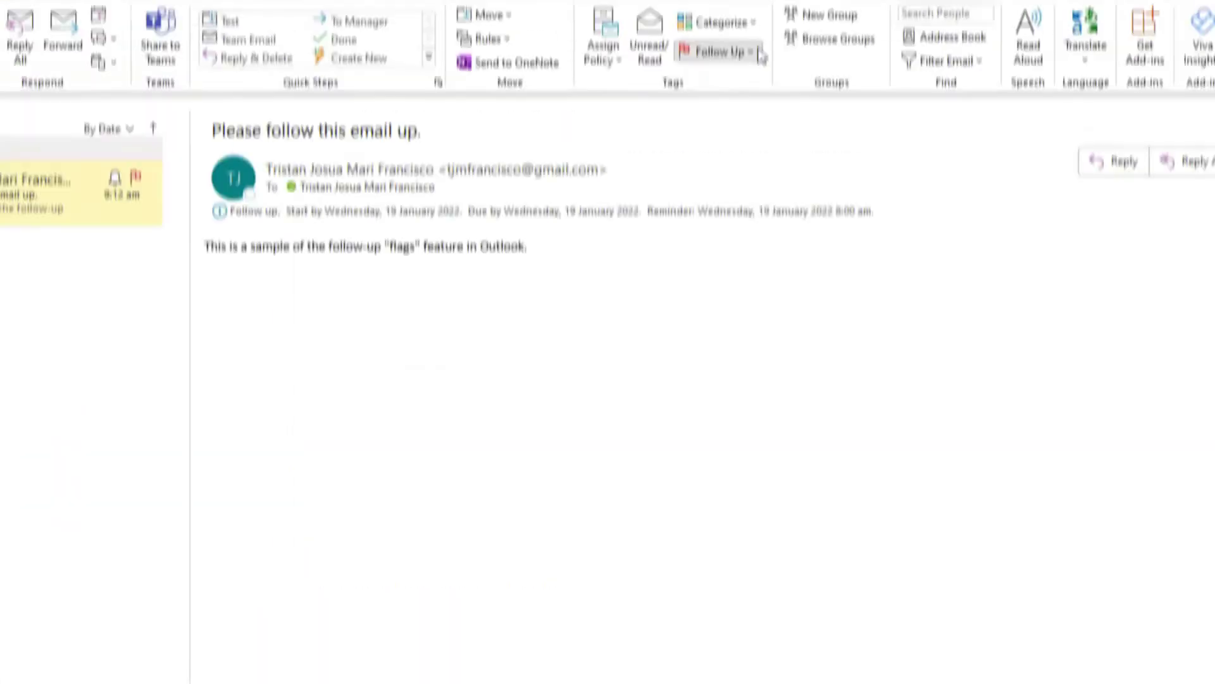
- Relabel the custom flag Review with a due date of Thursday, 20 January 2022
left_click(726, 85)
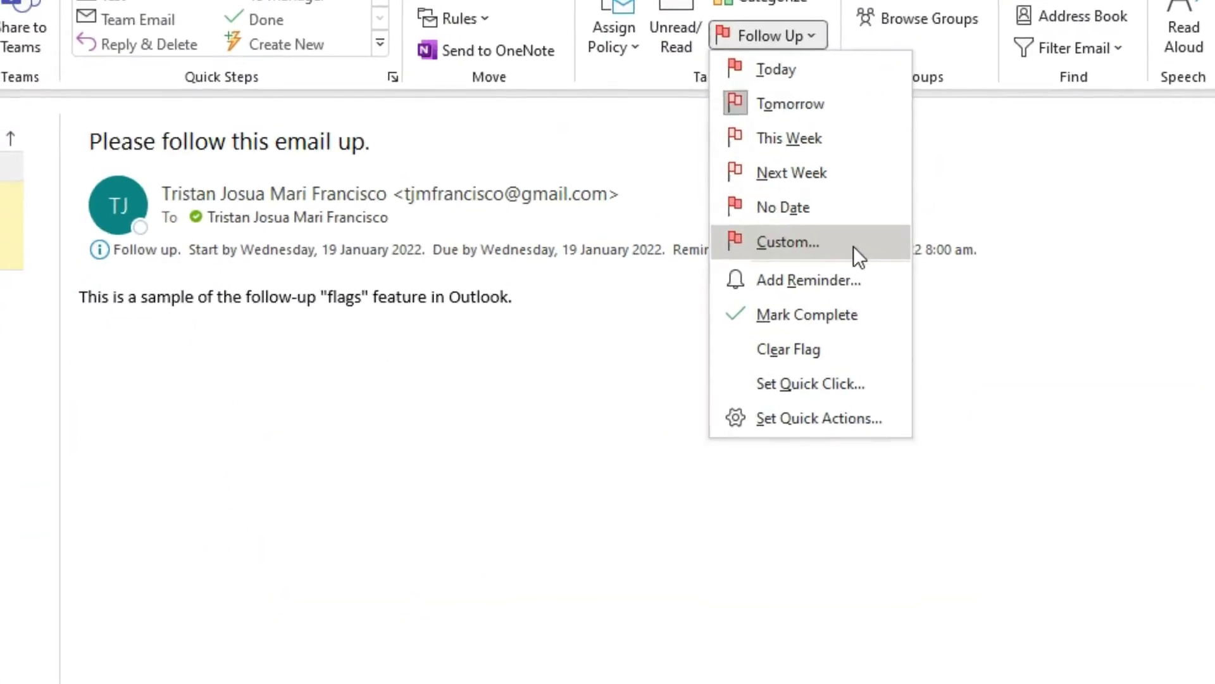
left_click(853, 246)
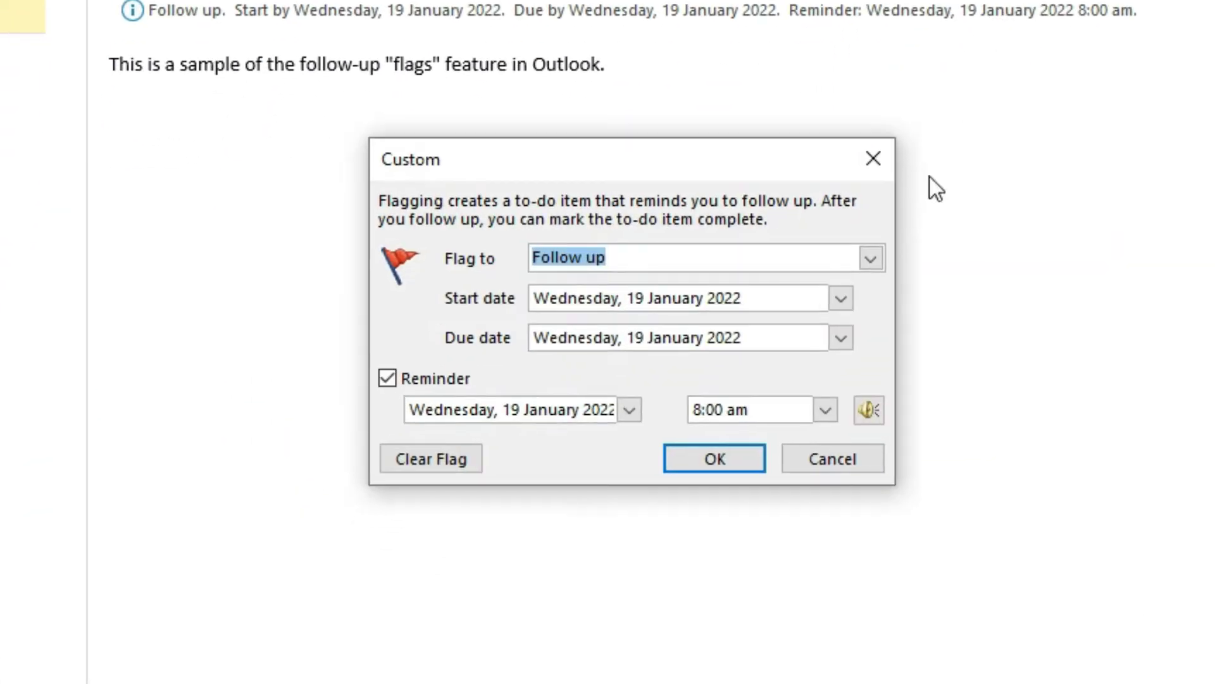
left_click(871, 258)
scroll(872, 359, "down", 1)
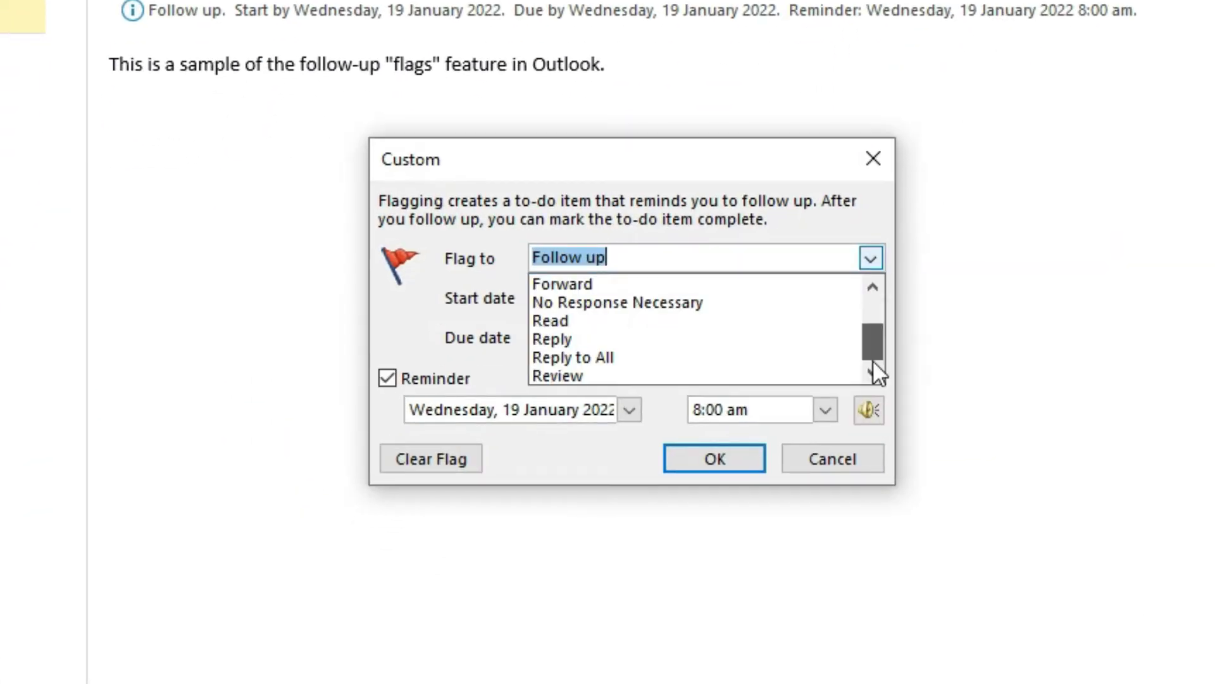
left_click(818, 372)
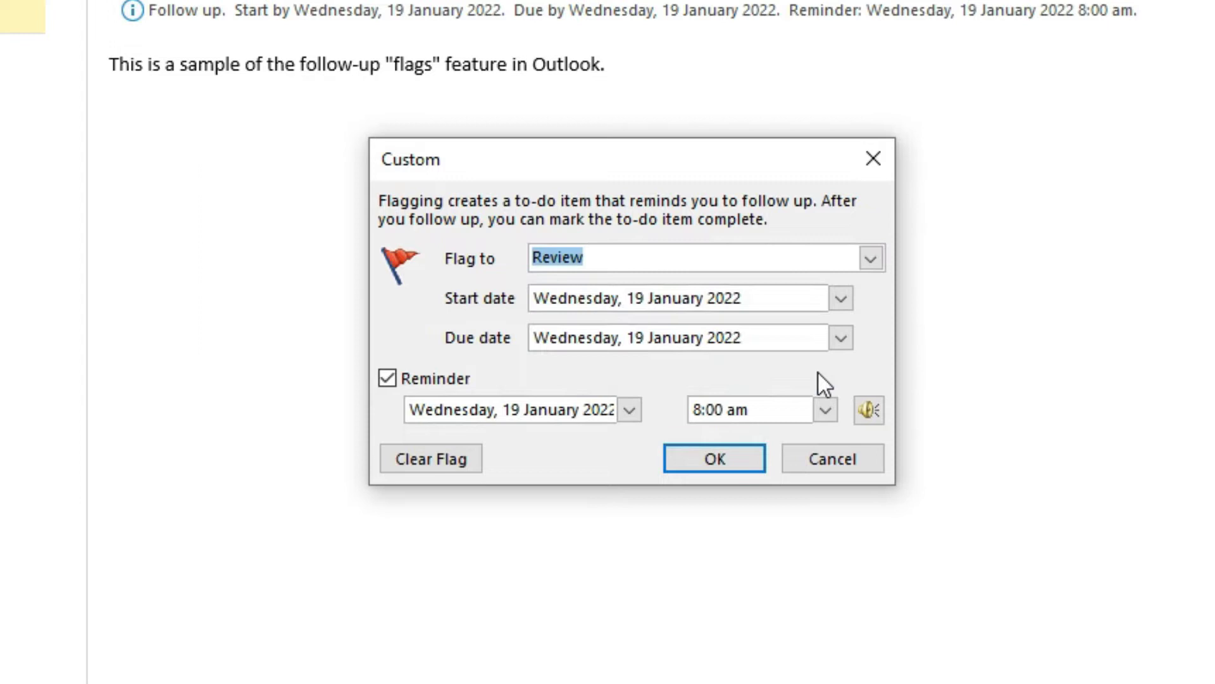
left_click(840, 337)
left_click(726, 531)
- Keep the start date at 19 January and move the reminder to 7:00 am, sound unchanged
left_click(840, 298)
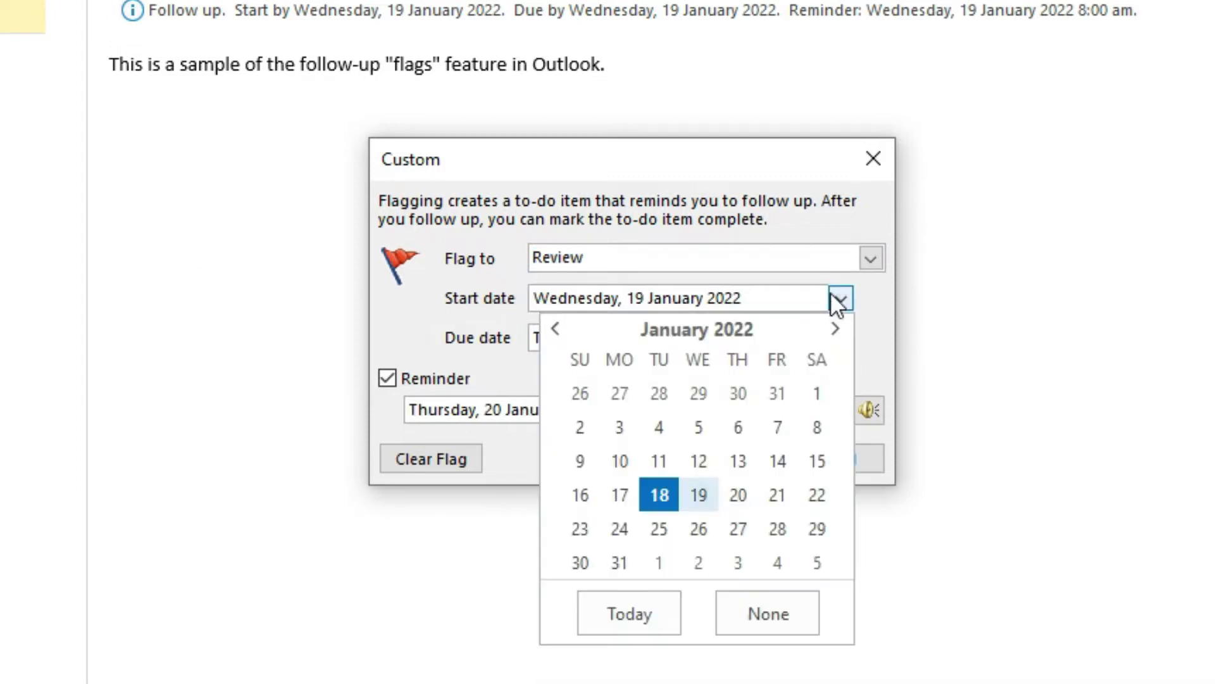
left_click(700, 490)
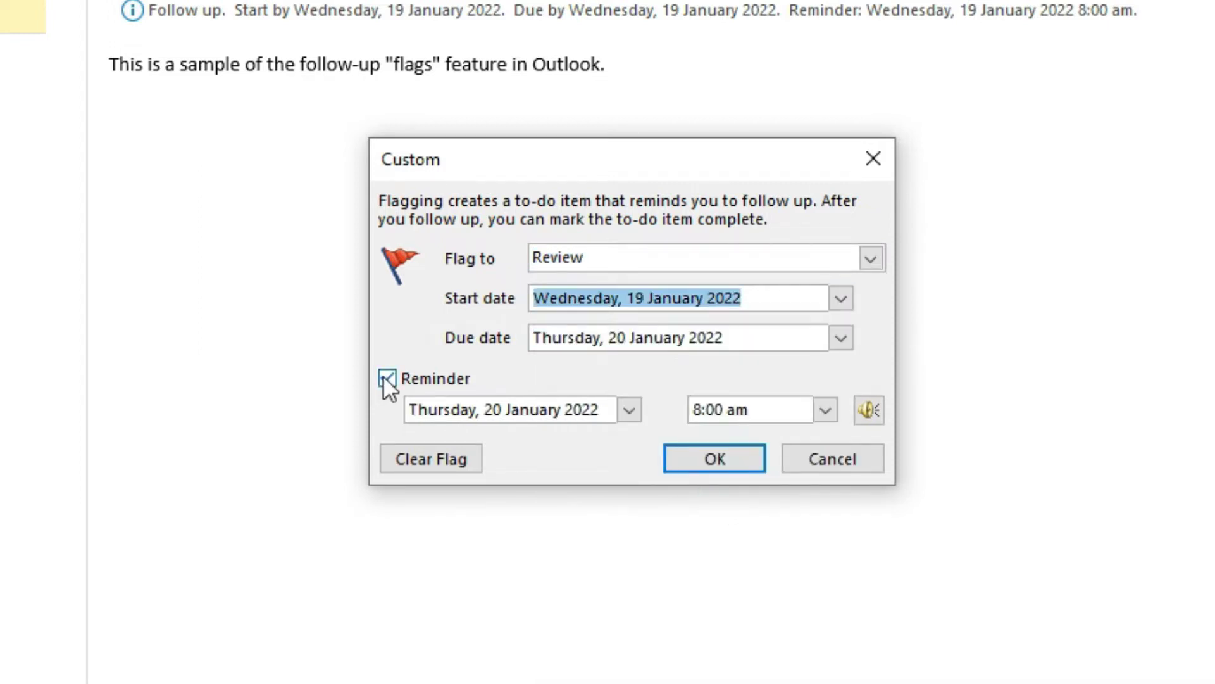
left_click(826, 409)
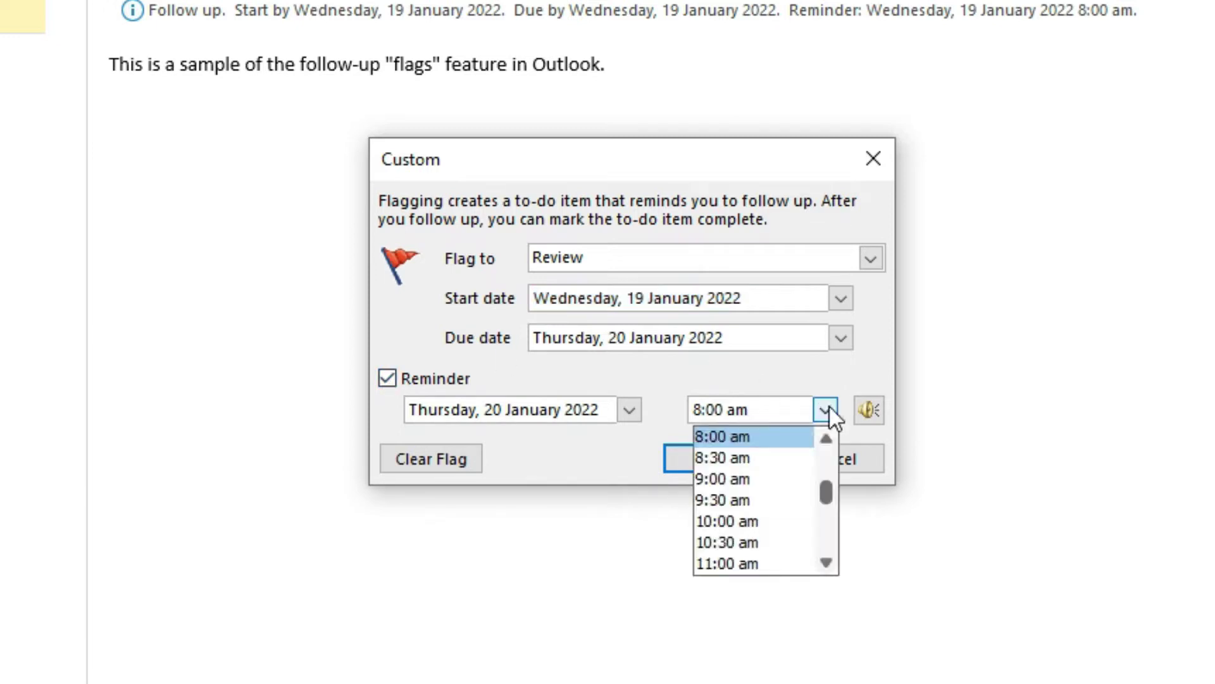
left_click(753, 438)
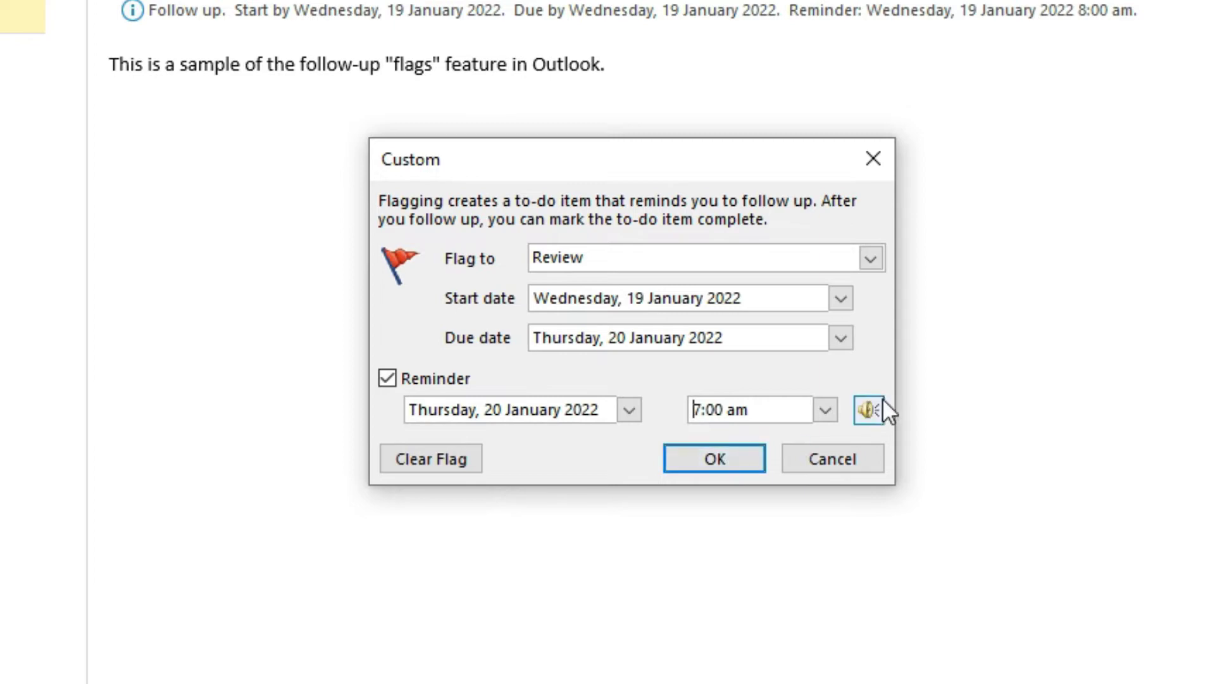
left_click(870, 410)
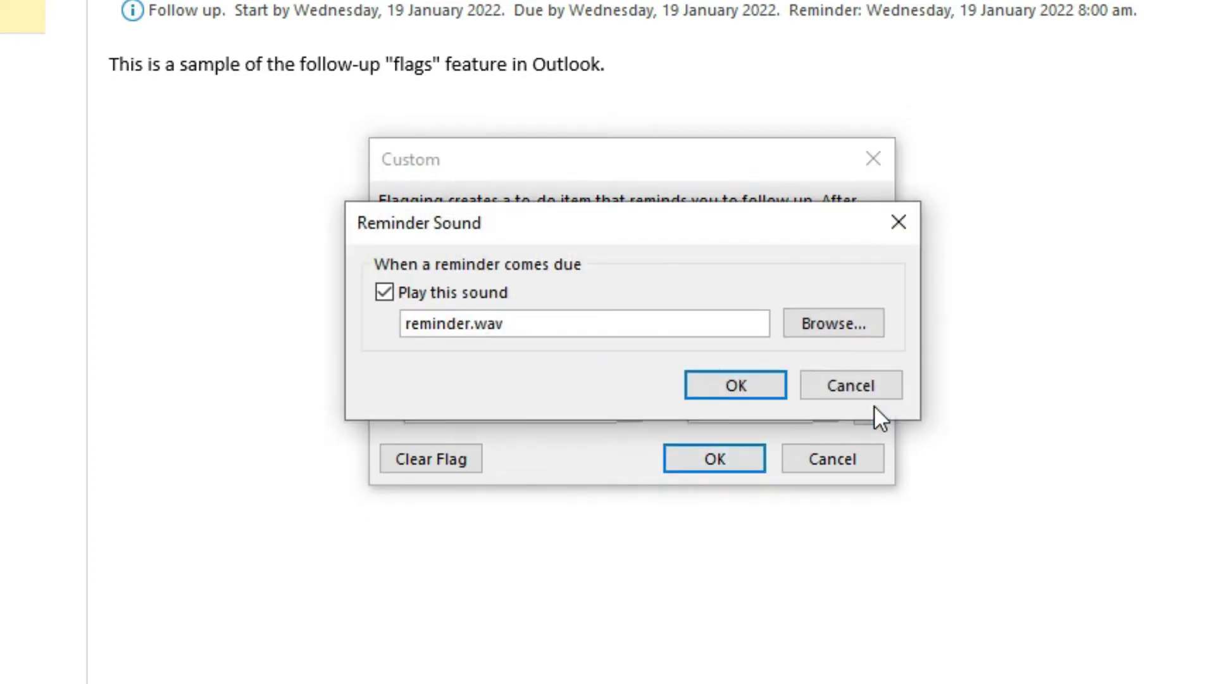
left_click(816, 388)
left_click(710, 451)
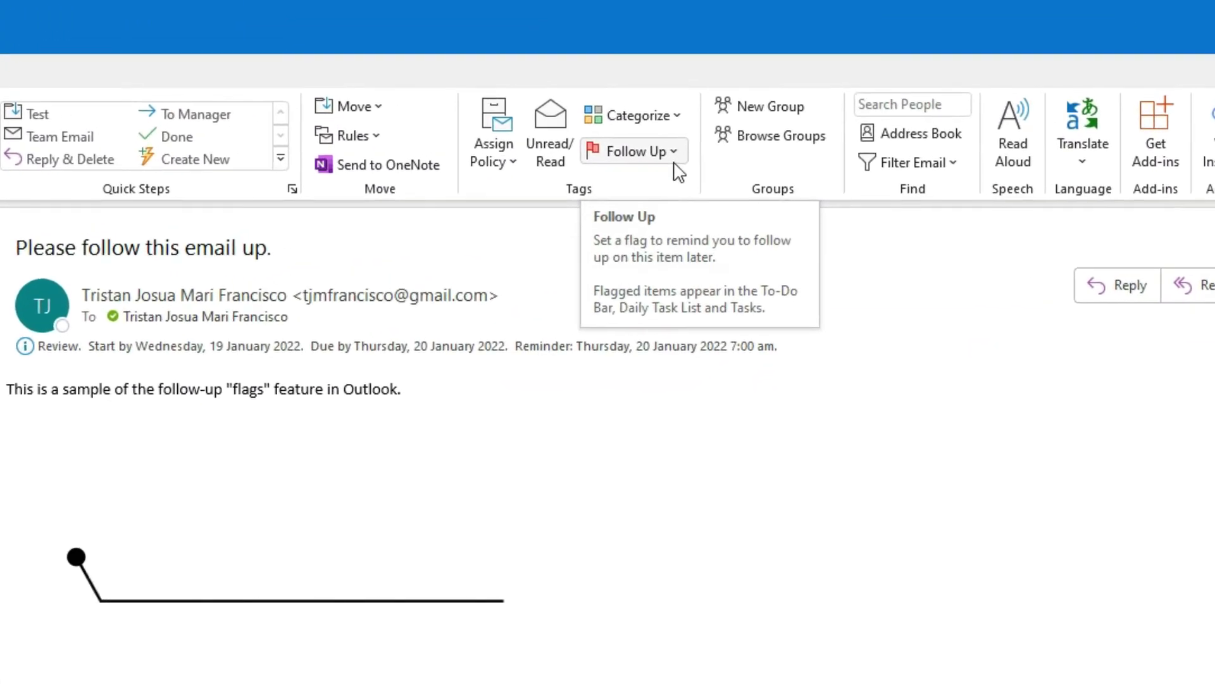
- Set Quick Action 1 to Flag/Clear Flag
left_click(674, 162)
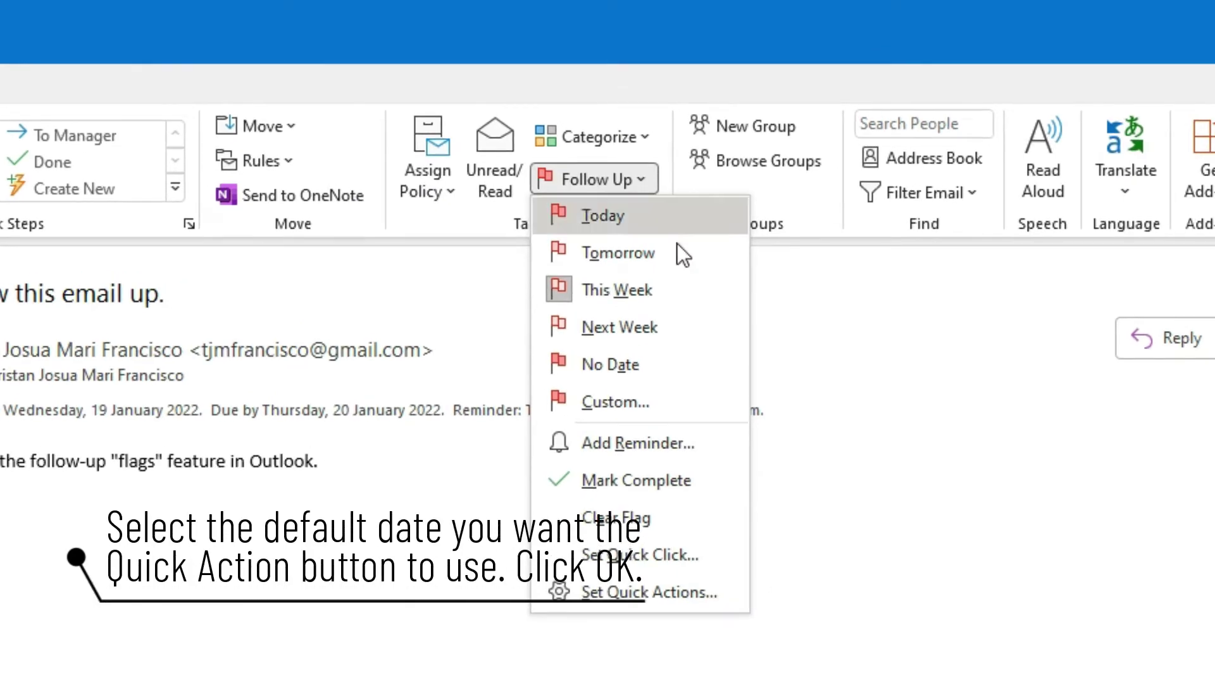
left_click(734, 487)
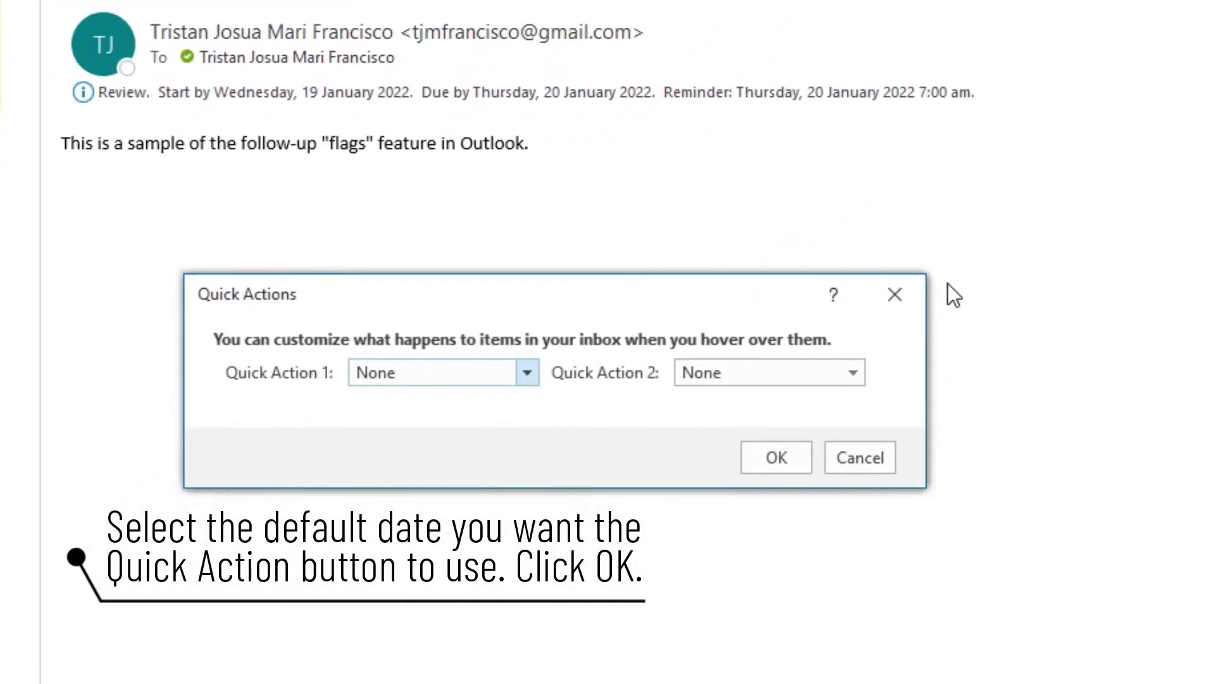
left_click(588, 334)
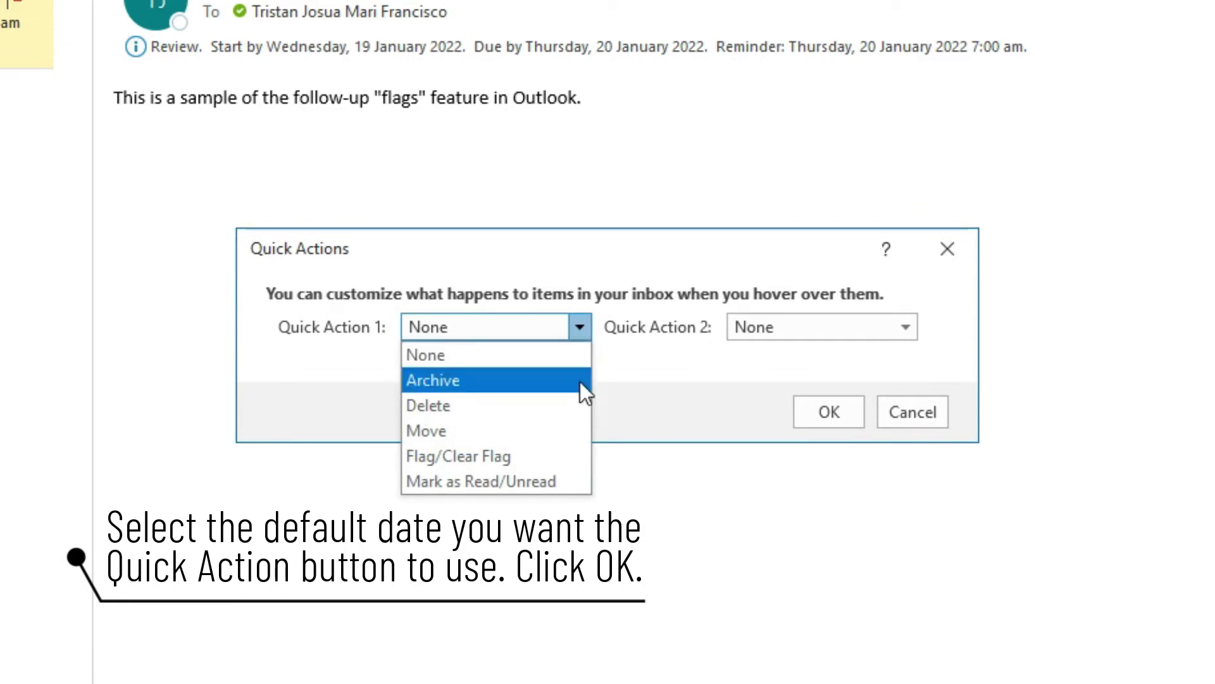
left_click(572, 450)
left_click(827, 412)
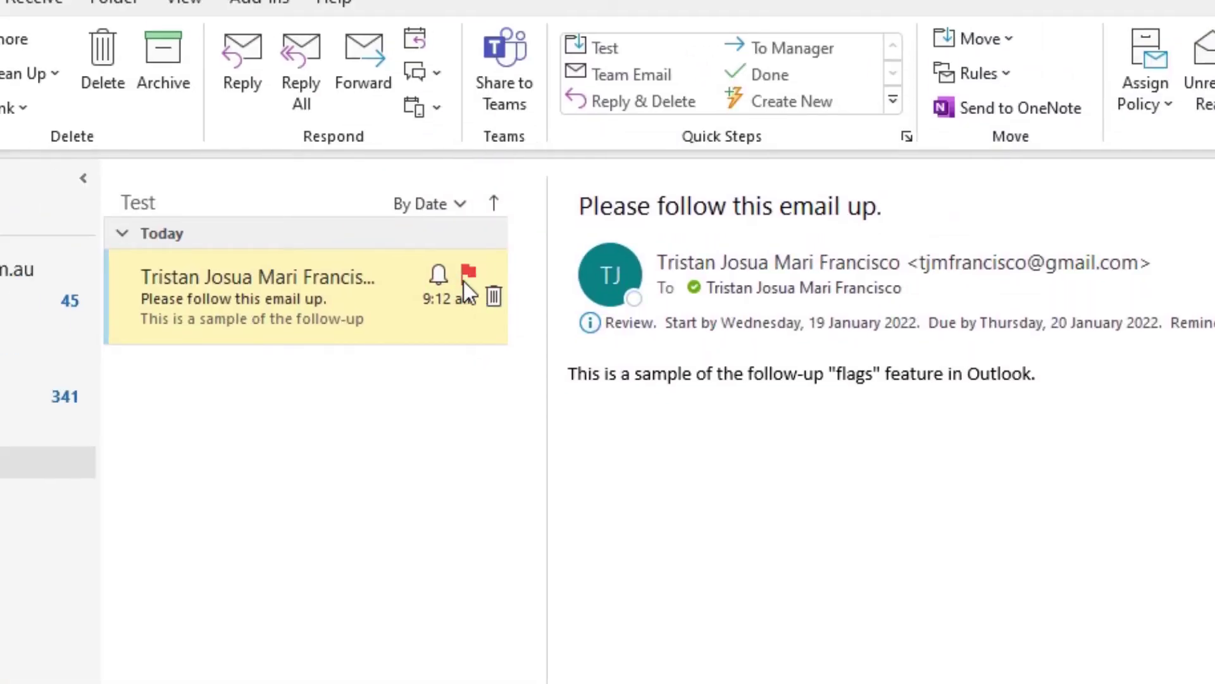
- Set the Quick Click flag to mark items Complete
left_click(722, 94)
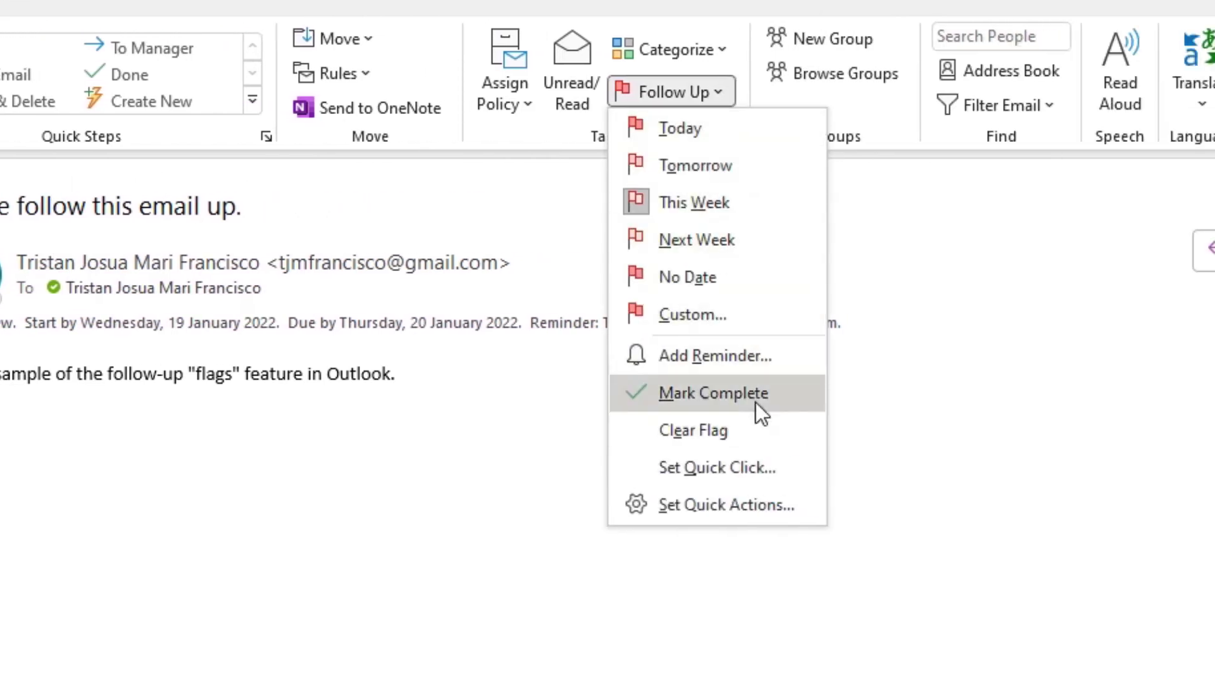
left_click(758, 470)
left_click(616, 515)
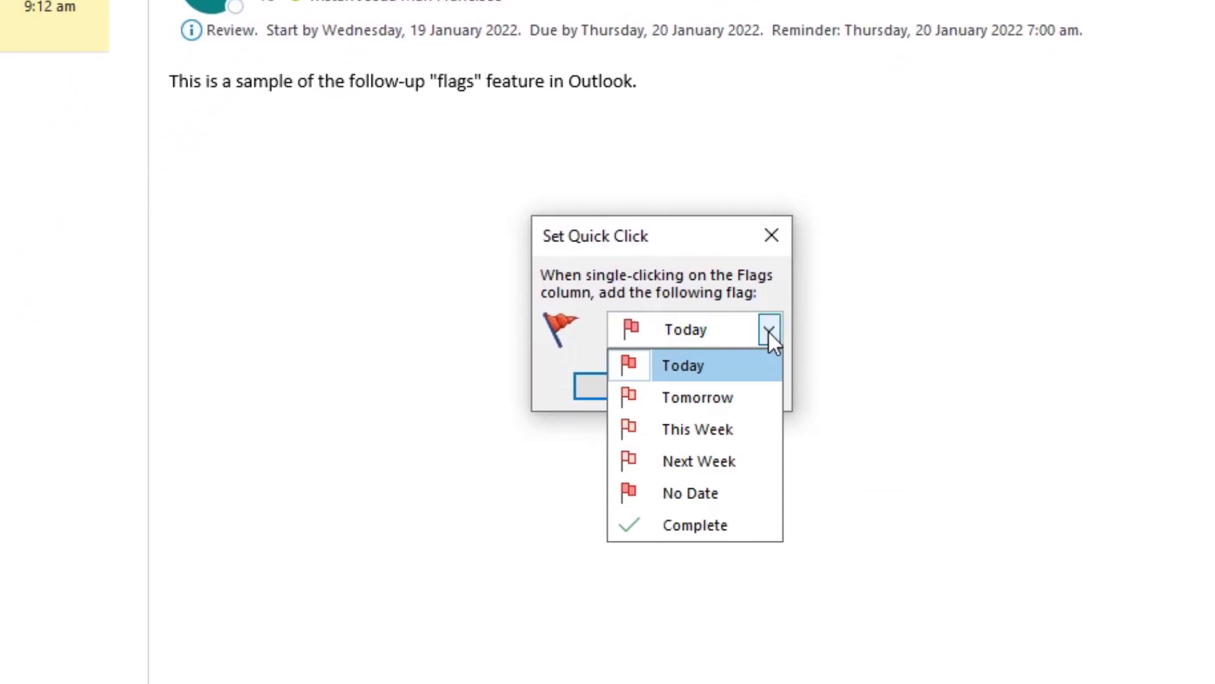
left_click(757, 527)
left_click(645, 401)
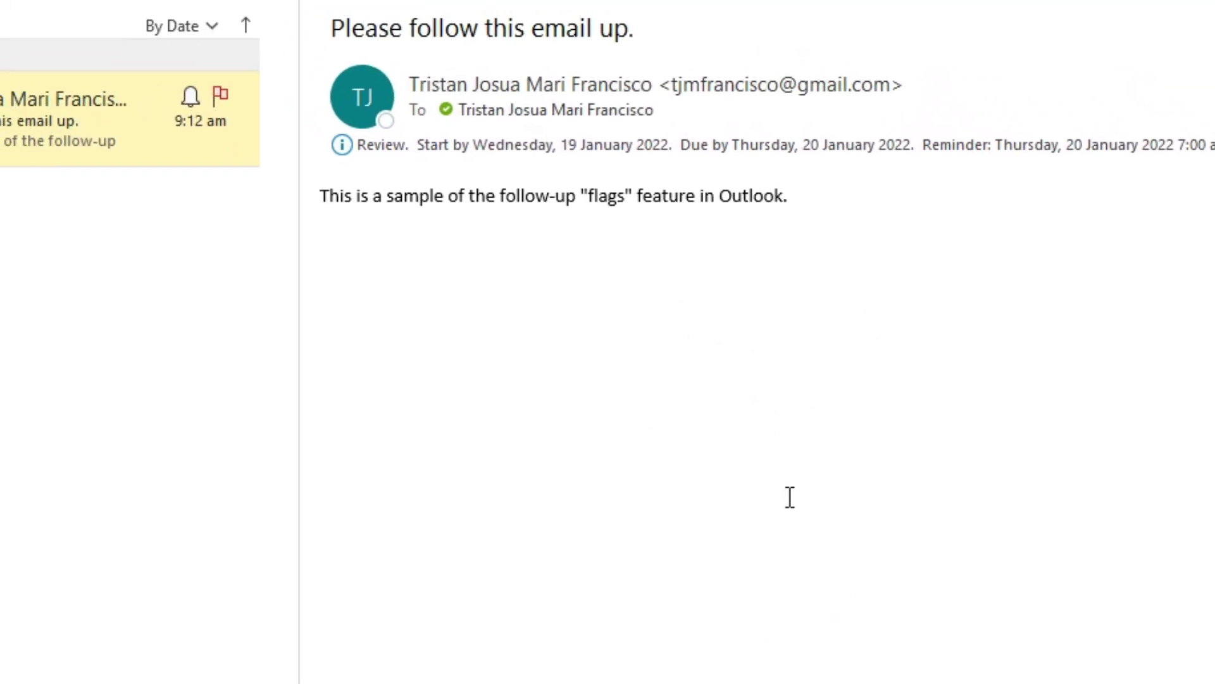
left_click(93, 3)
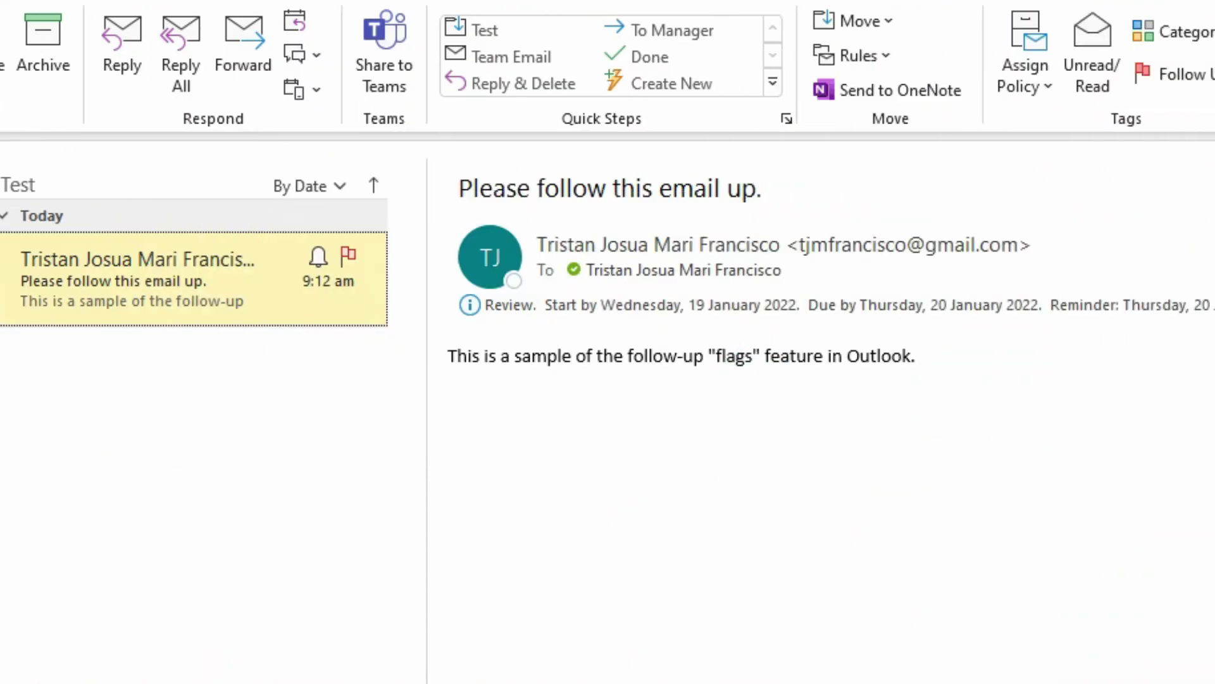
- Clear the Review follow-up flag, with its dates and reminder, from the sample email
left_click(525, 74)
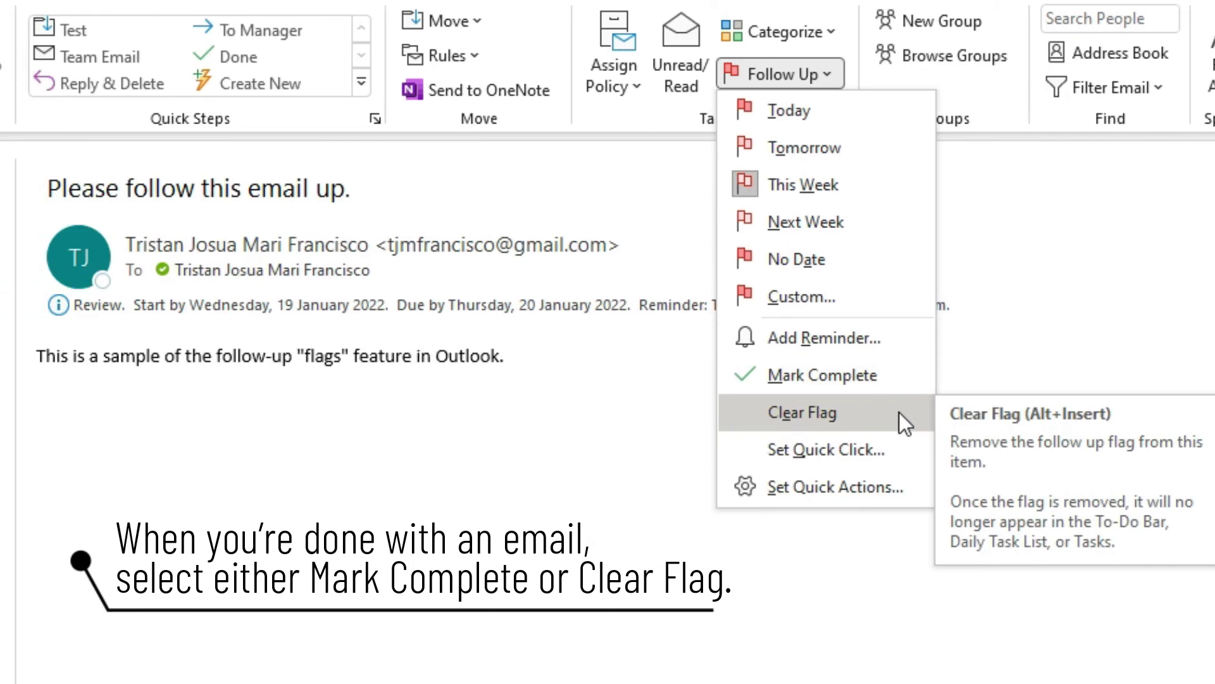
left_click(1069, 411)
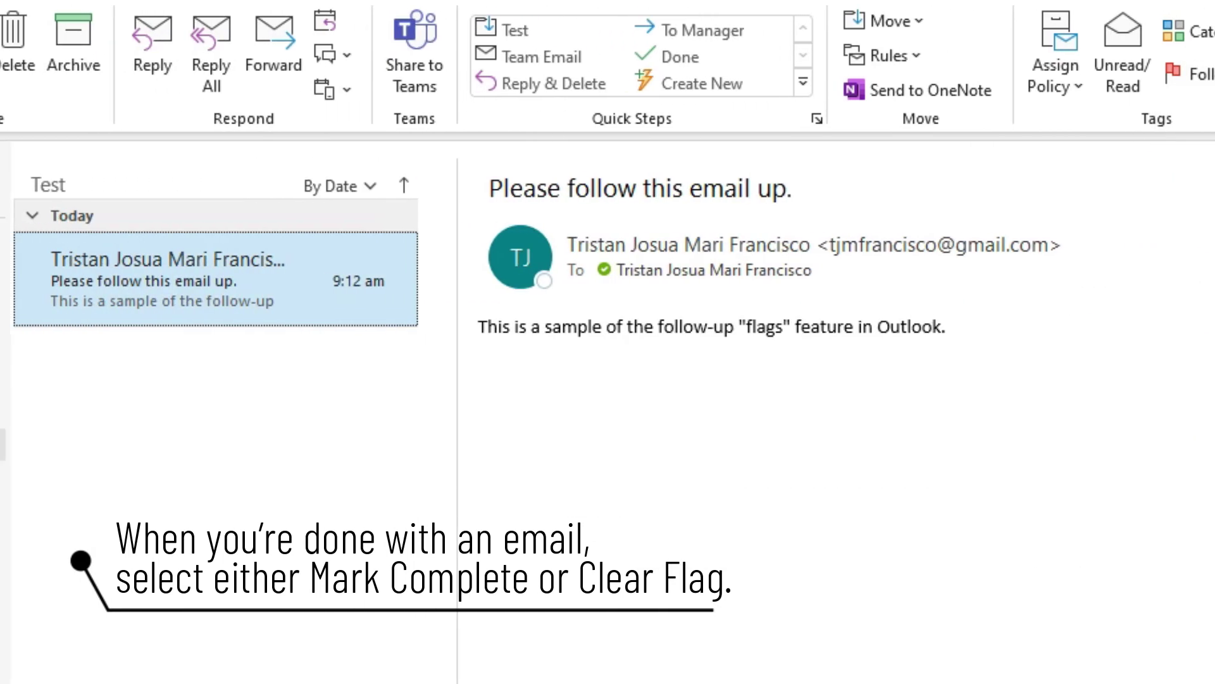